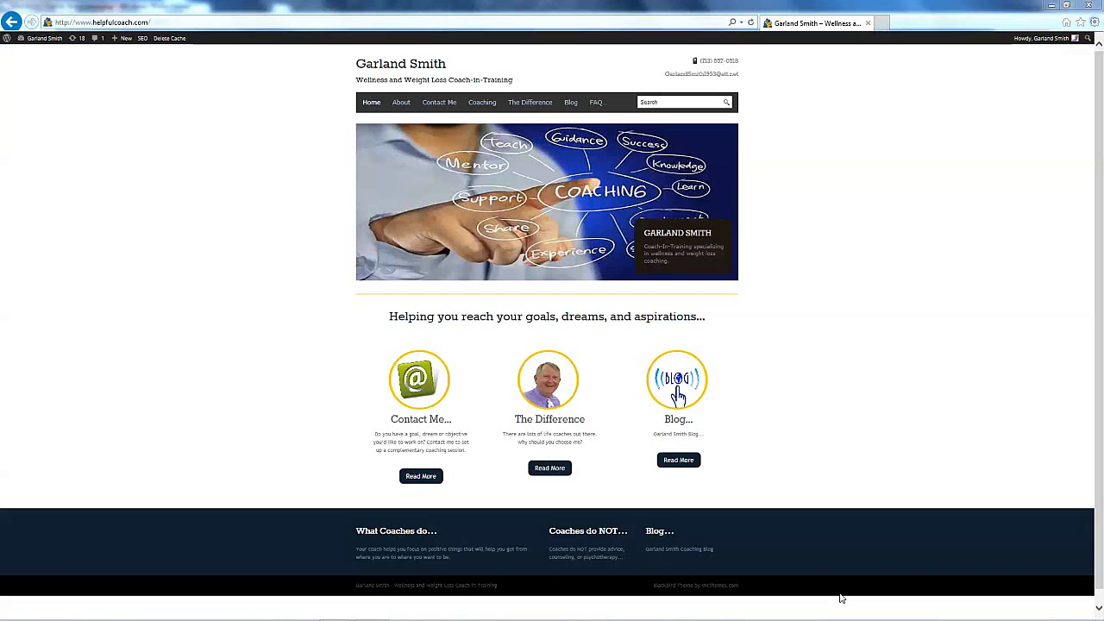
Step: Switch to Windows Photo Viewer showing the annotated Blackbird-Theme-Annotated.png screenshot
{"action": "key", "text": "alt+Tab"}
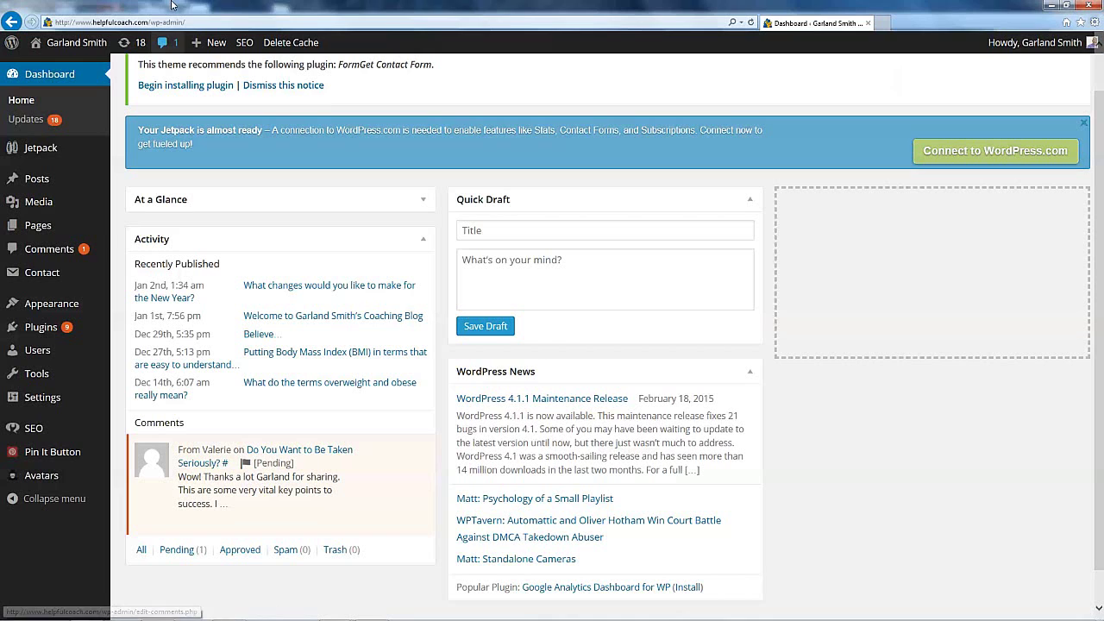
Step: Open the Customizer and review the site title, navigation menu and first footer widget area sections
{"action": "mouse_move", "coordinate": [38, 308]}
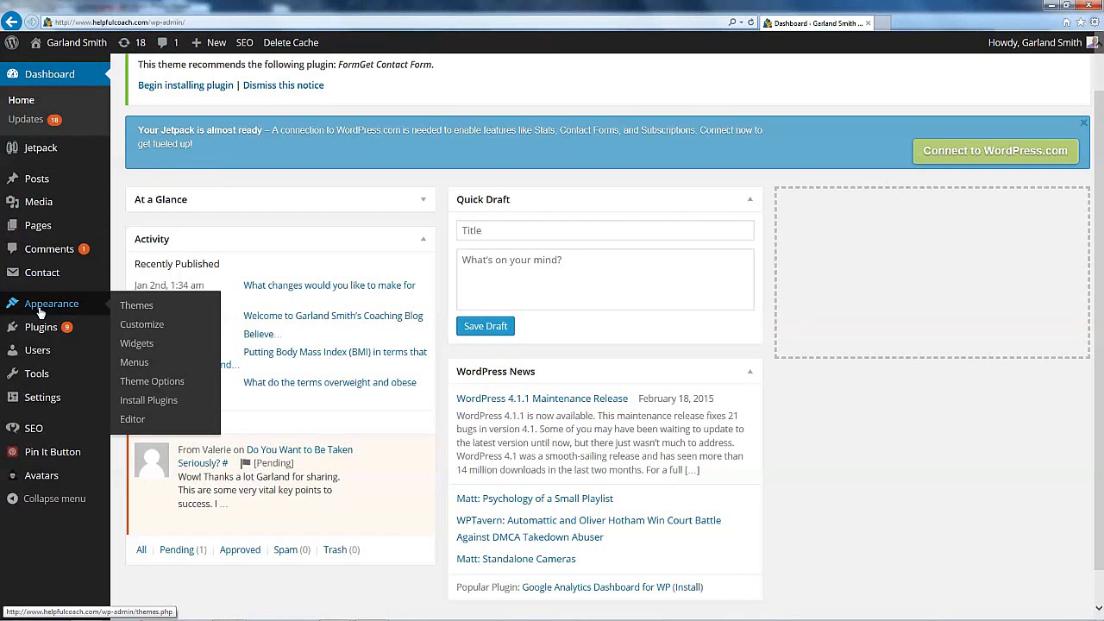
{"action": "left_click", "coordinate": [151, 331]}
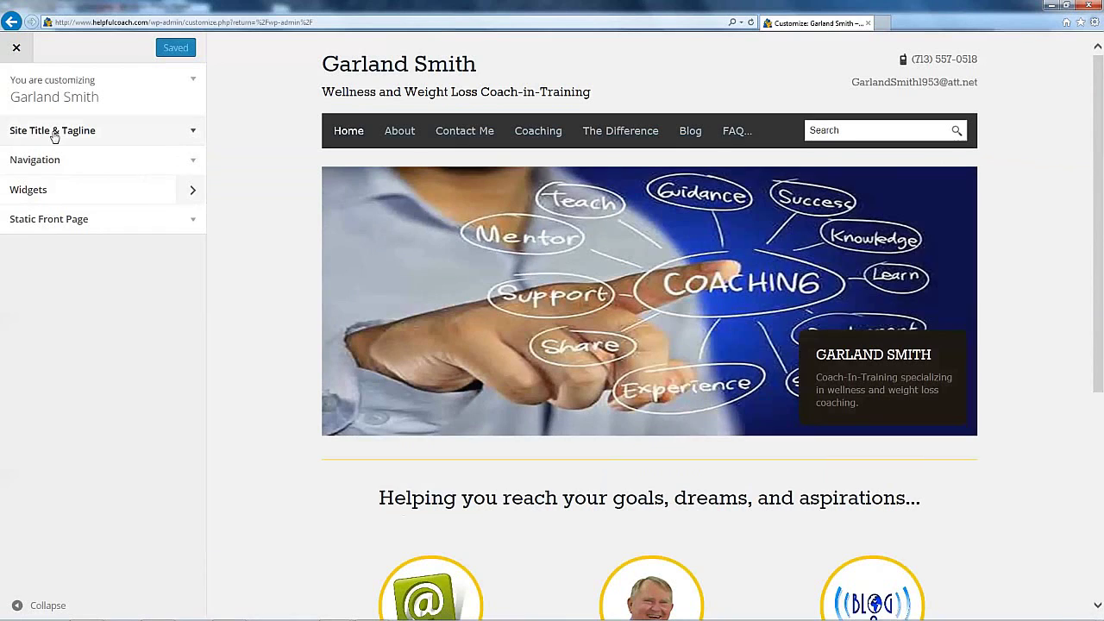
{"action": "left_click", "coordinate": [190, 132]}
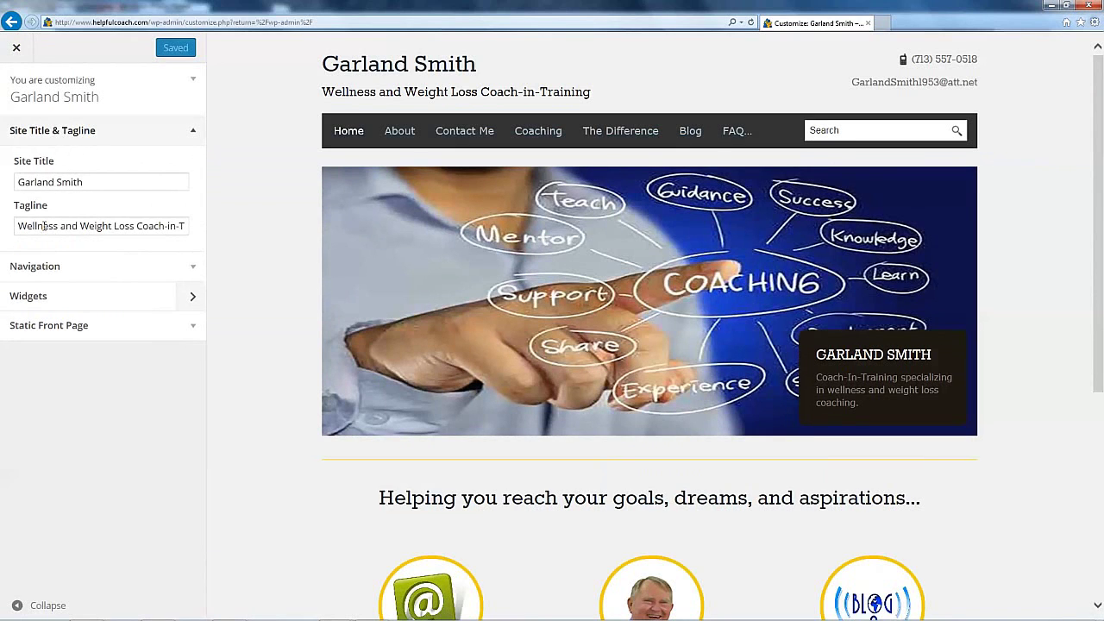
{"action": "left_click", "coordinate": [193, 131]}
{"action": "left_click", "coordinate": [192, 160]}
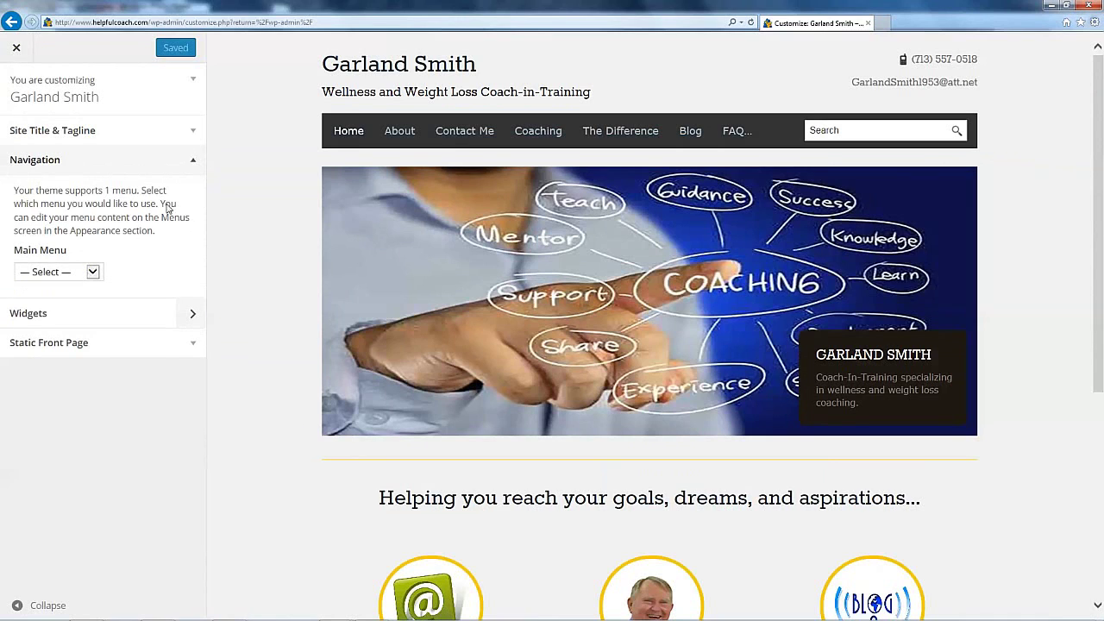
{"action": "left_click", "coordinate": [164, 314]}
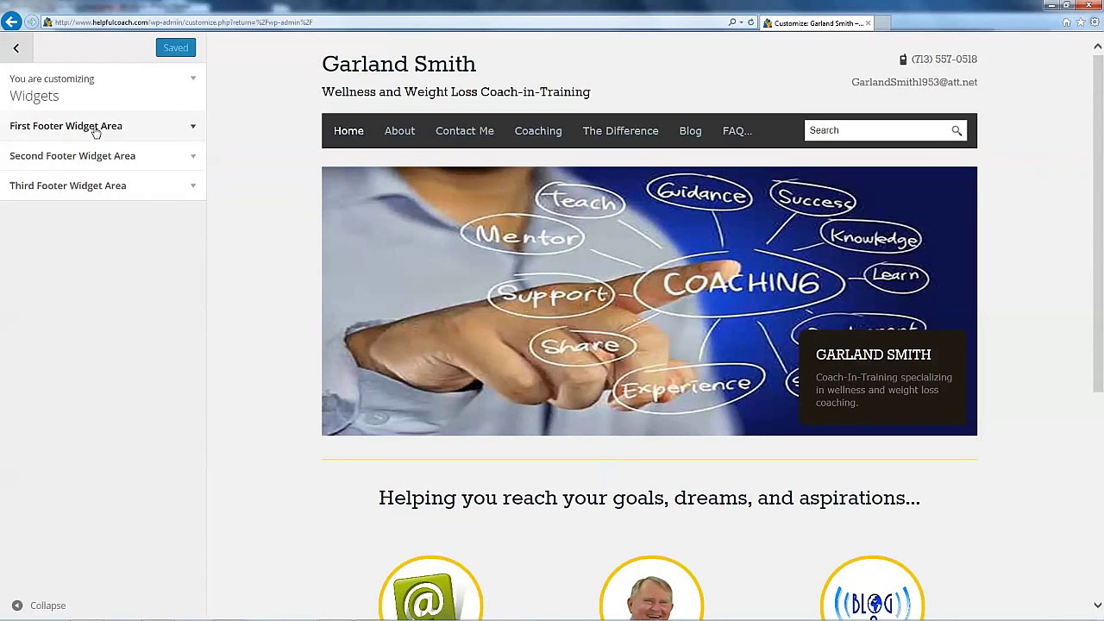
{"action": "left_click", "coordinate": [194, 129]}
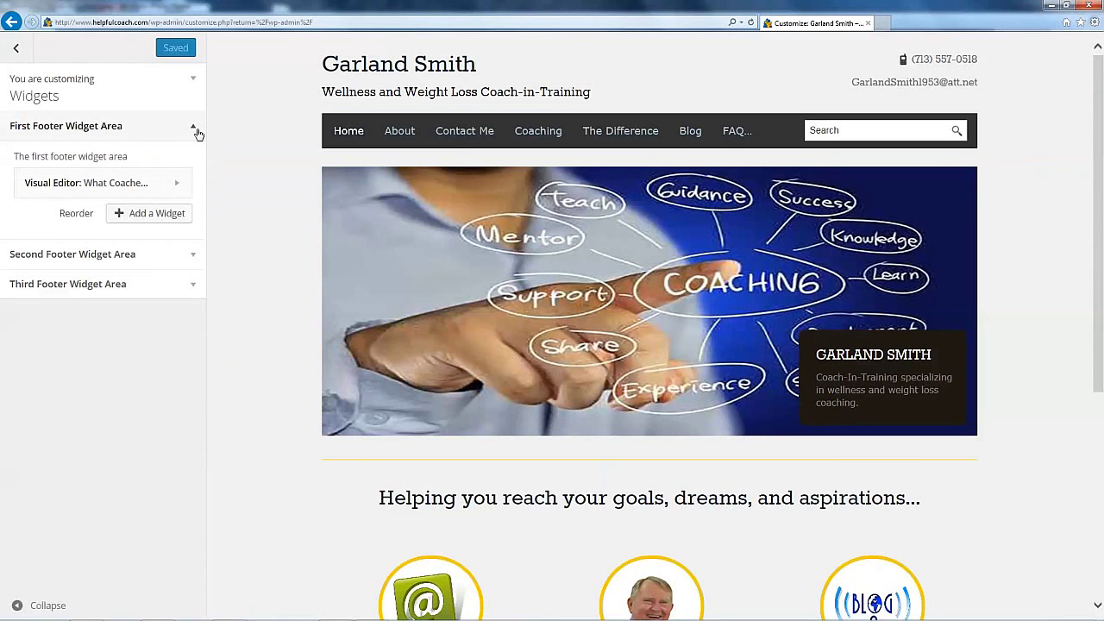
{"action": "left_click", "coordinate": [195, 129]}
{"action": "key", "text": "Escape"}
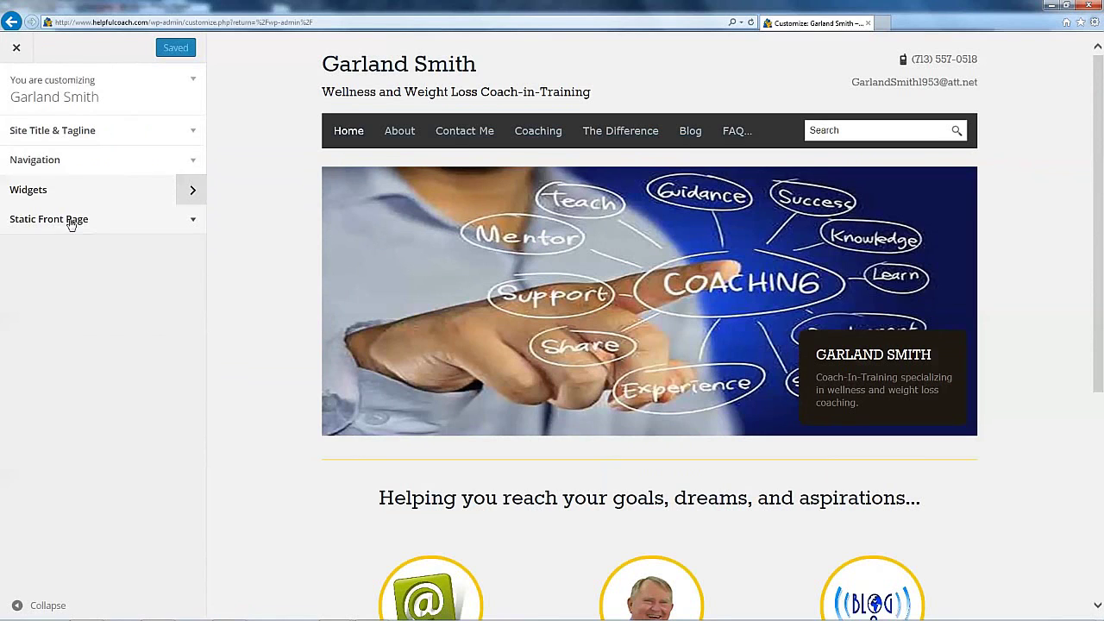
Step: Switch the front page display to a static page, then back to Your latest posts
{"action": "left_click", "coordinate": [194, 223]}
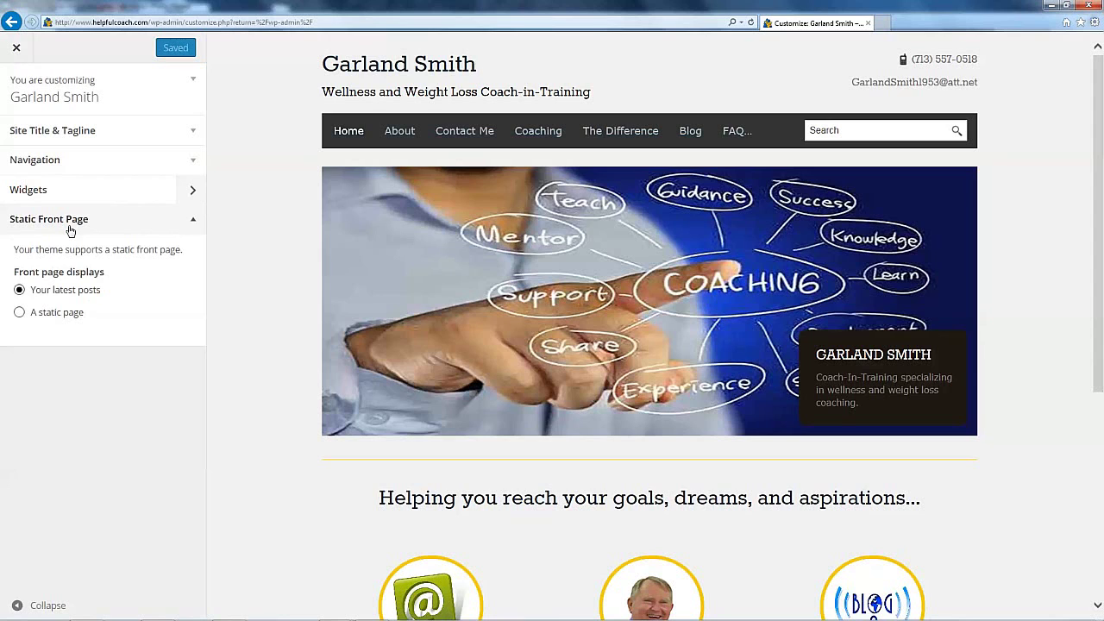
{"action": "left_click", "coordinate": [21, 312]}
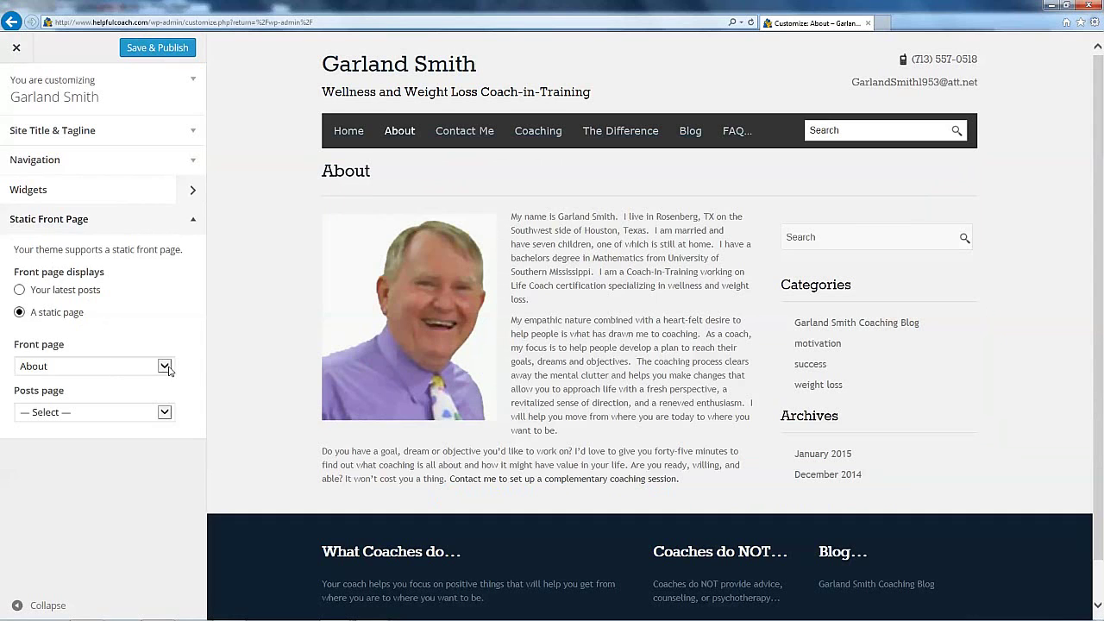
{"action": "left_click", "coordinate": [20, 290]}
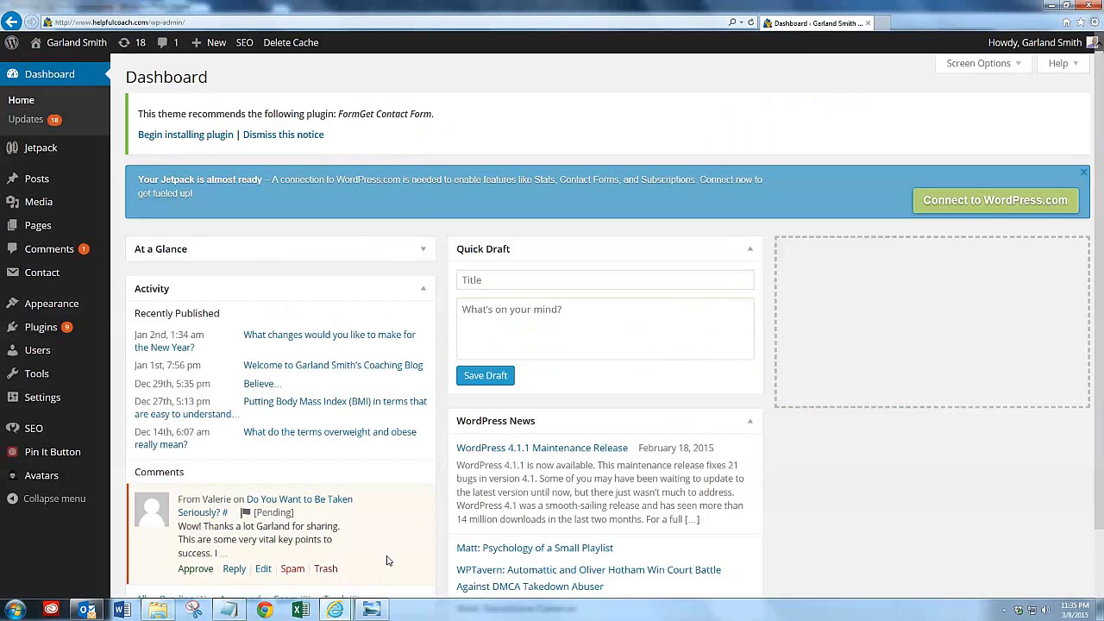
{"action": "mouse_move", "coordinate": [46, 311]}
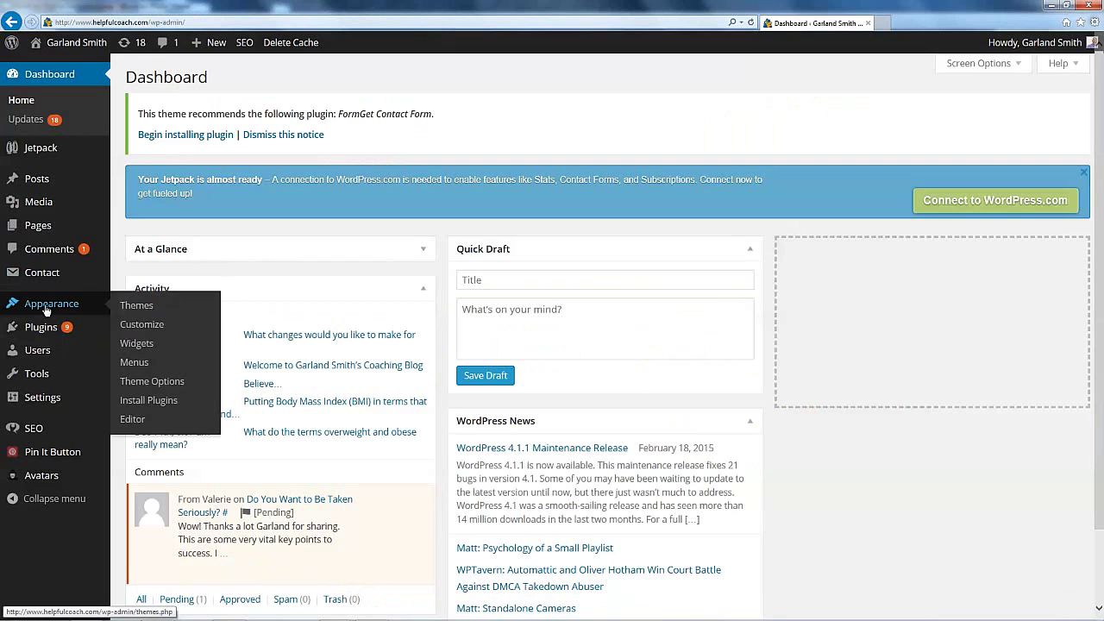
{"action": "left_click", "coordinate": [134, 363]}
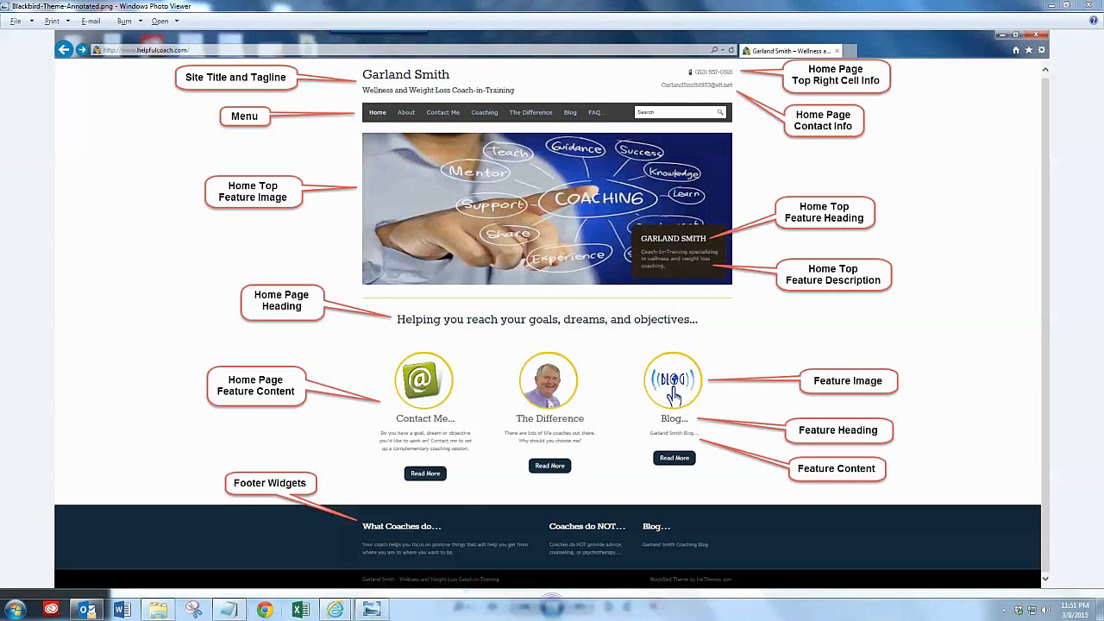
Step: Bring the Dashboard window forward and open Appearance > Theme Options
{"action": "mouse_move", "coordinate": [335, 610]}
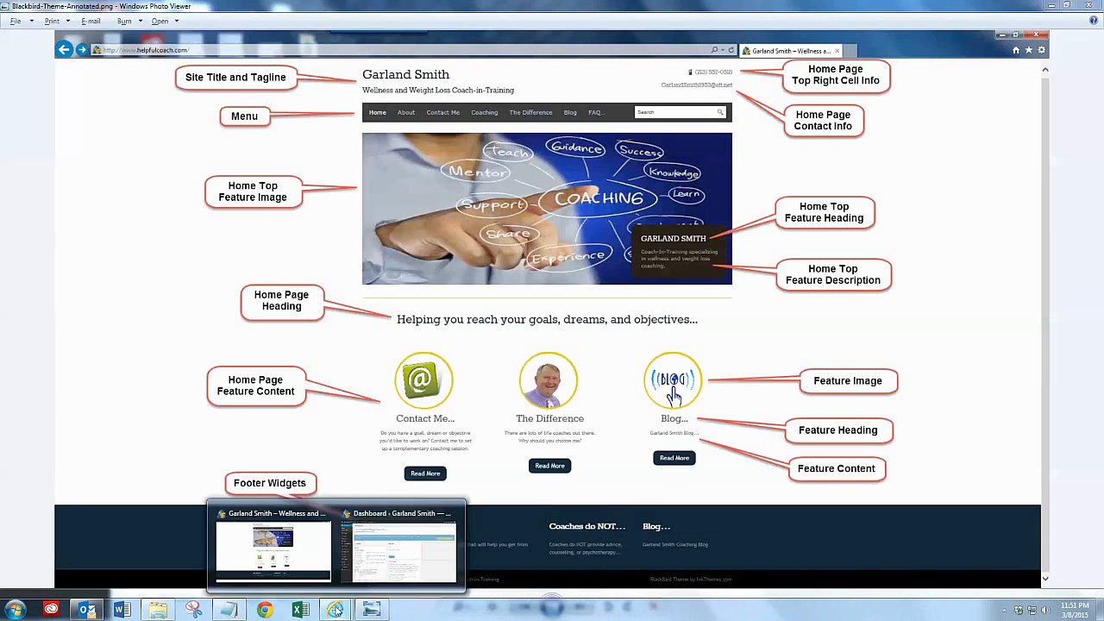
{"action": "left_click", "coordinate": [382, 565]}
{"action": "mouse_move", "coordinate": [52, 303]}
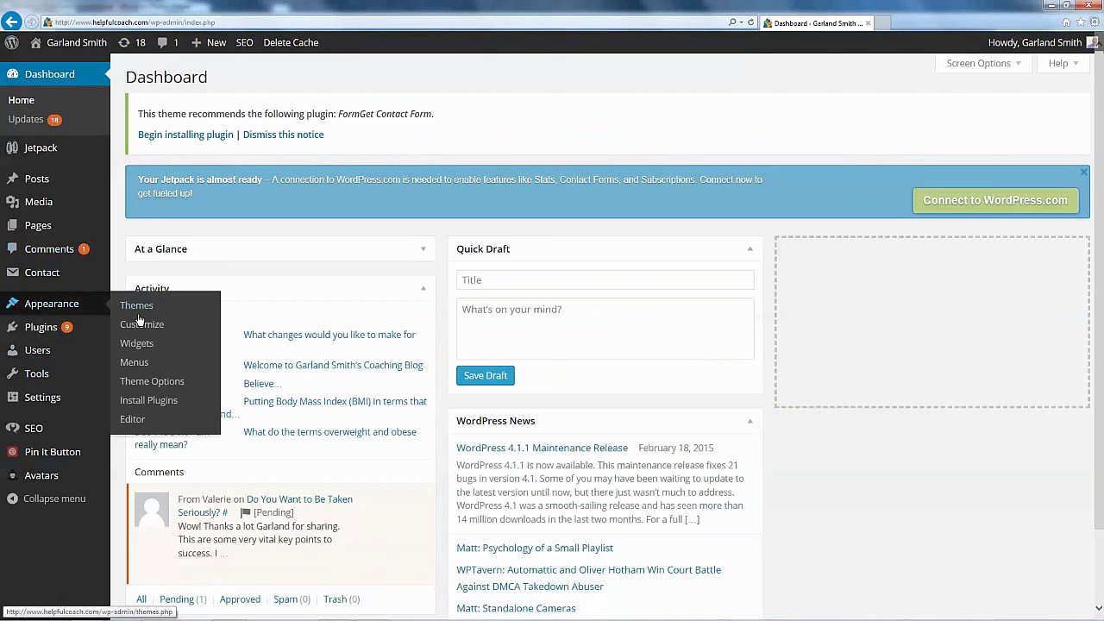
{"action": "left_click", "coordinate": [152, 385]}
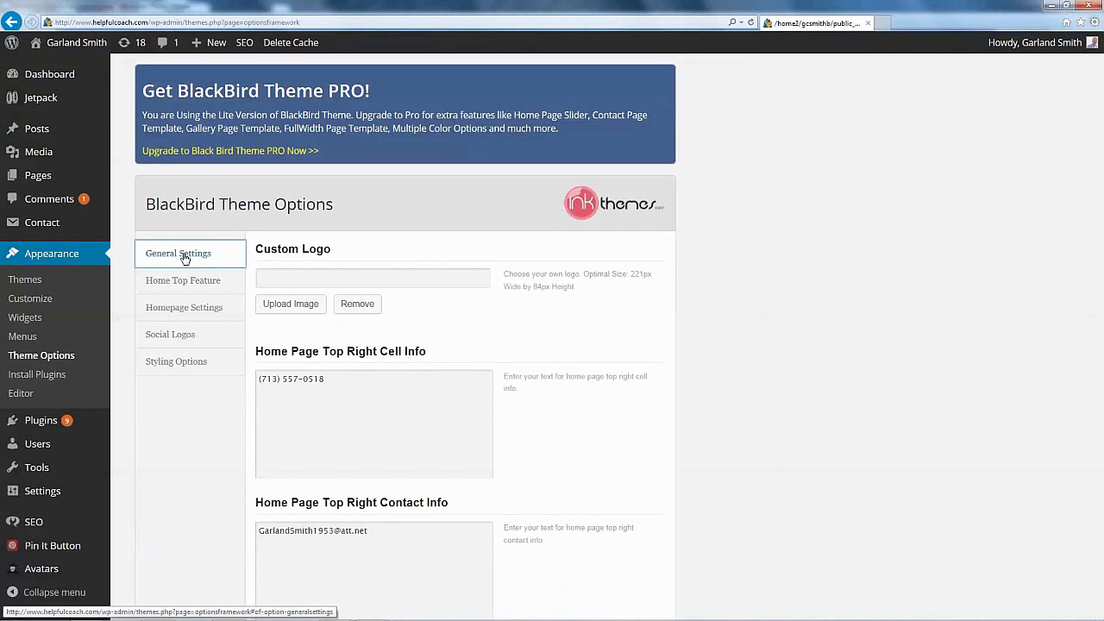
Step: Point out the General Settings logo, cell and contact info fields, then show Home Top Feature
{"action": "left_click", "coordinate": [276, 278]}
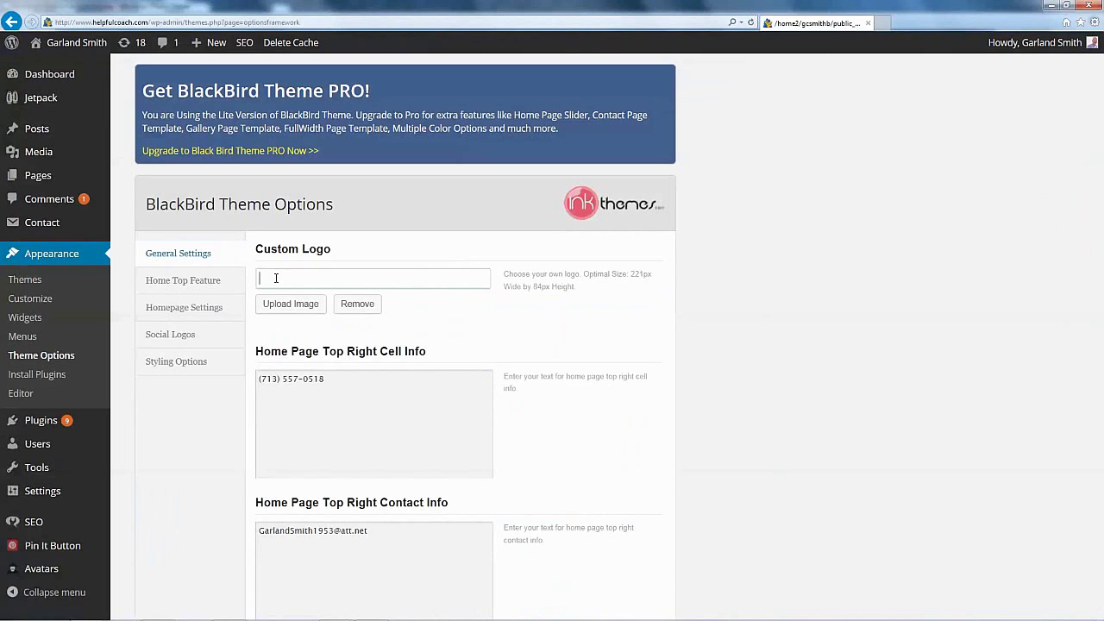
{"action": "left_click", "coordinate": [341, 378]}
{"action": "left_click_drag", "start_coordinate": [341, 378], "coordinate": [177, 366]}
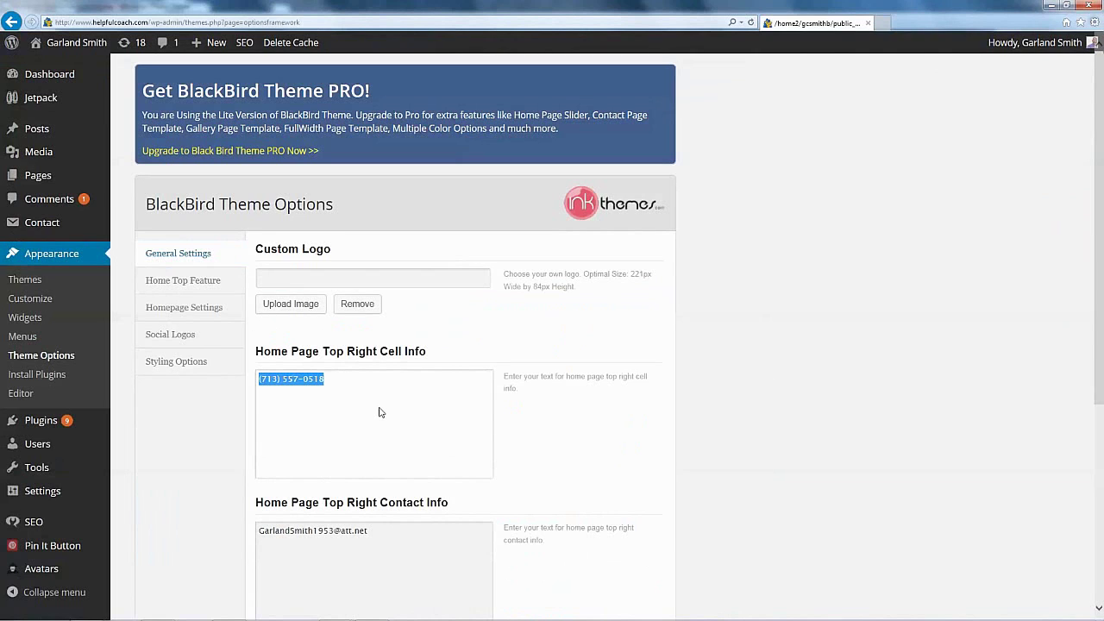
{"action": "left_click", "coordinate": [378, 534]}
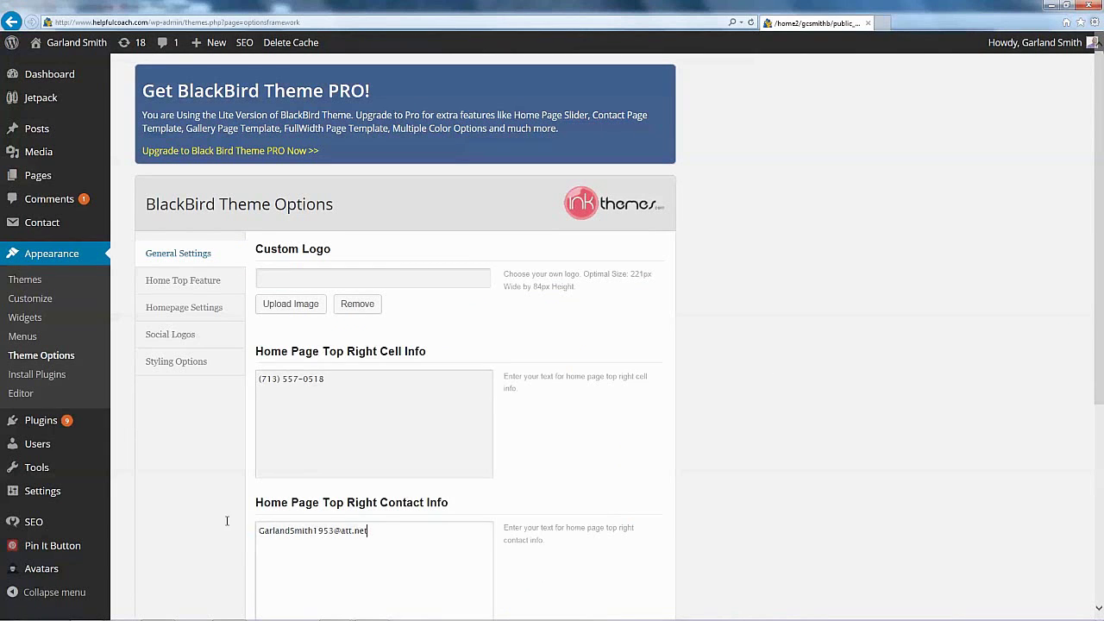
{"action": "triple_click", "coordinate": [320, 542]}
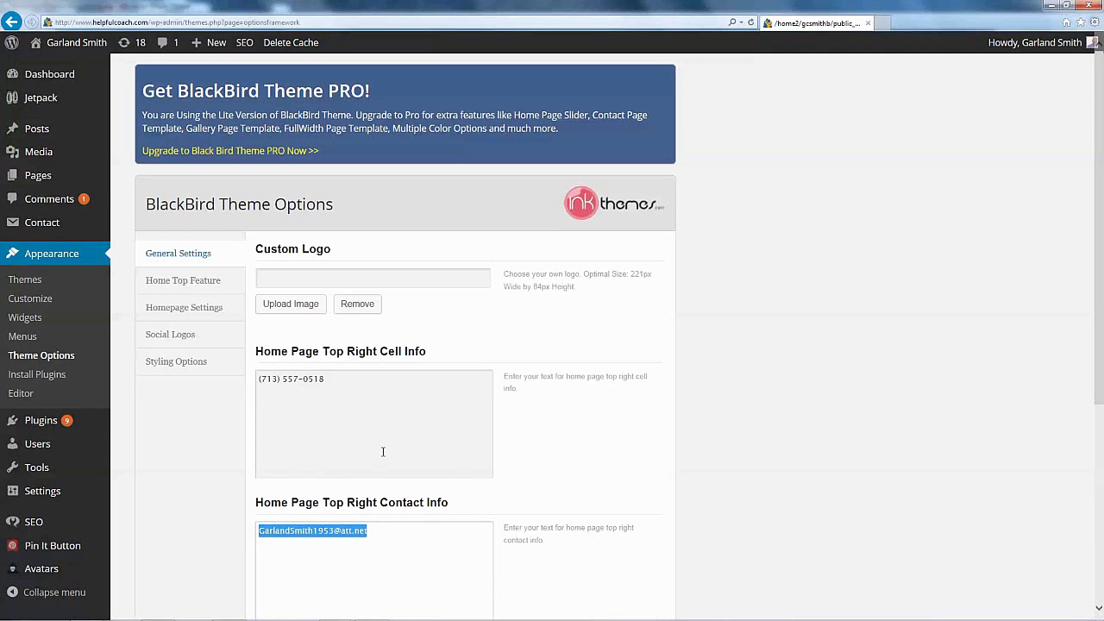
{"action": "left_click", "coordinate": [191, 280]}
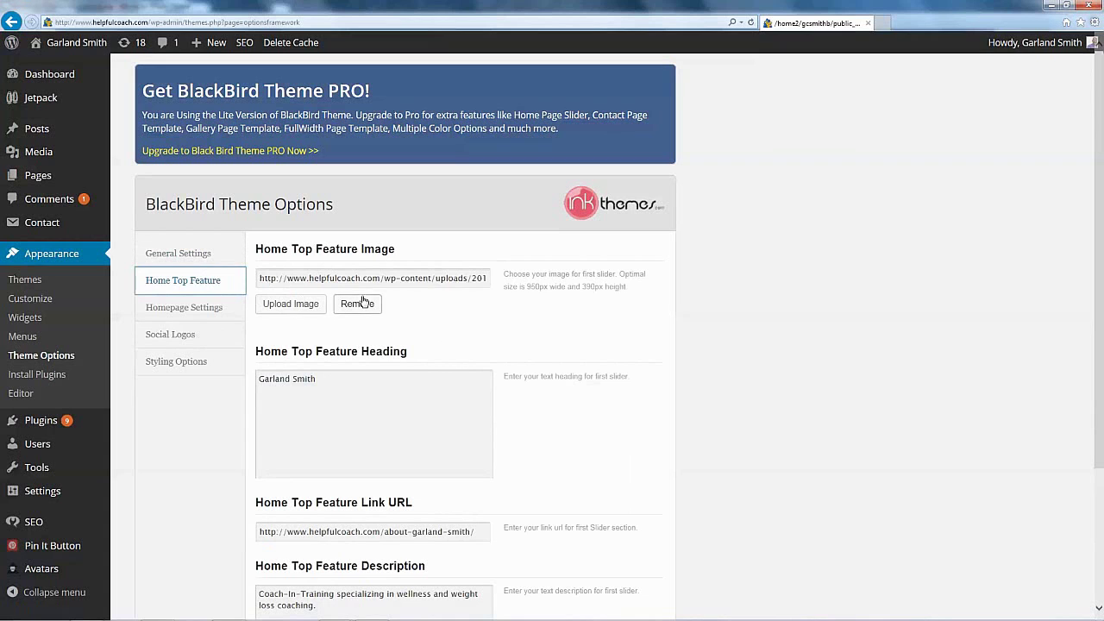
Step: Highlight the Home Top Feature heading and description, then switch to Homepage Settings
{"action": "triple_click", "coordinate": [336, 377]}
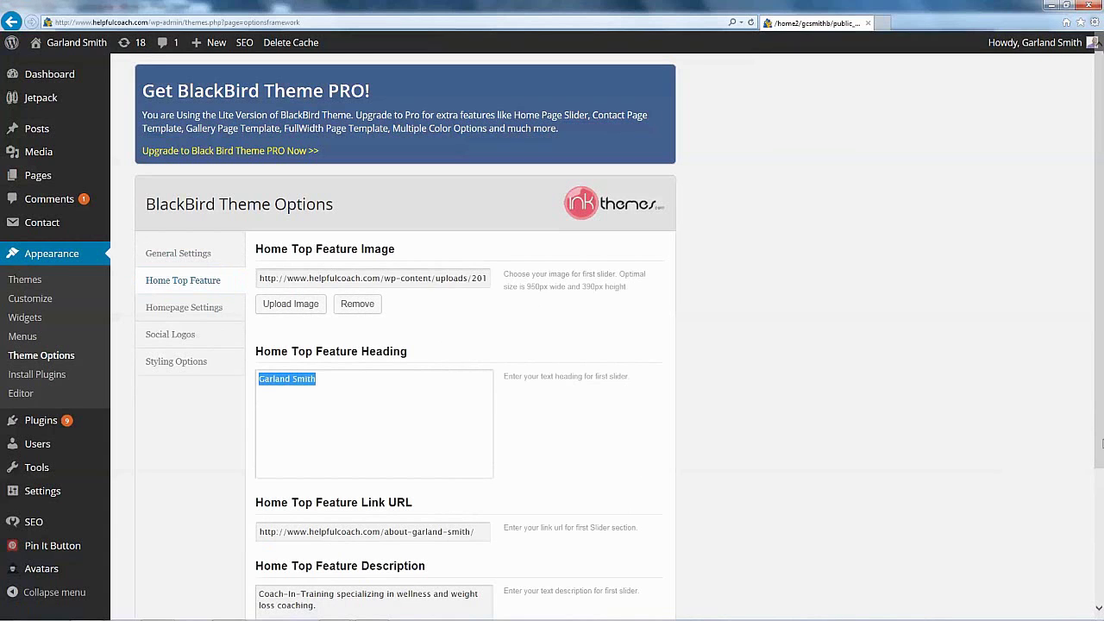
{"action": "scroll", "coordinate": [1090, 424], "scroll_direction": "down", "scroll_amount": 1}
{"action": "scroll", "coordinate": [1089, 425], "scroll_direction": "down", "scroll_amount": 1}
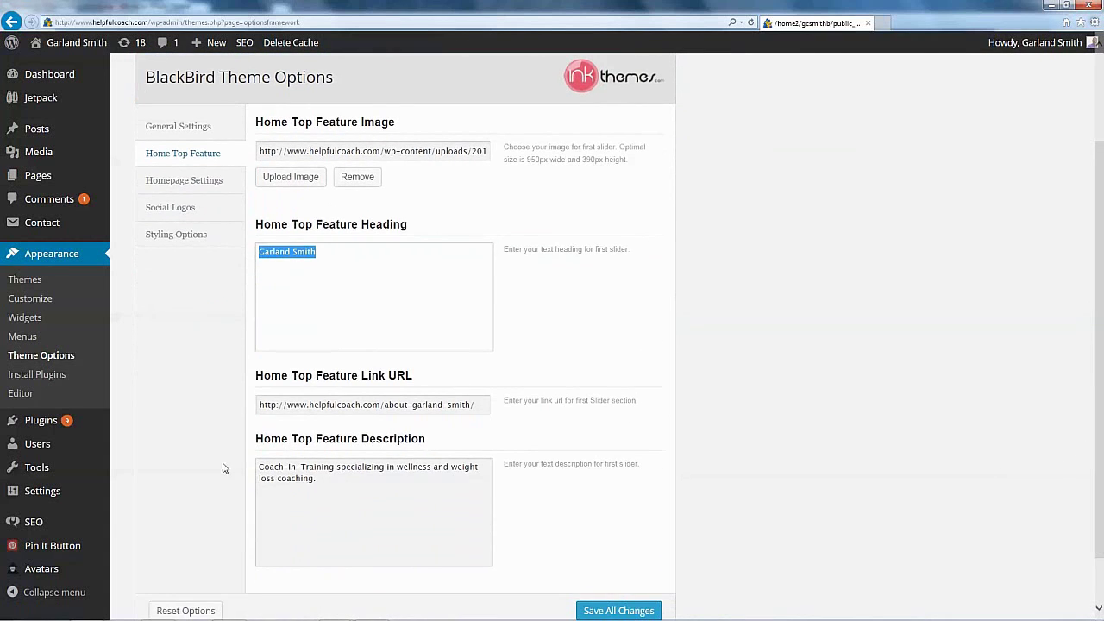
{"action": "triple_click", "coordinate": [339, 516]}
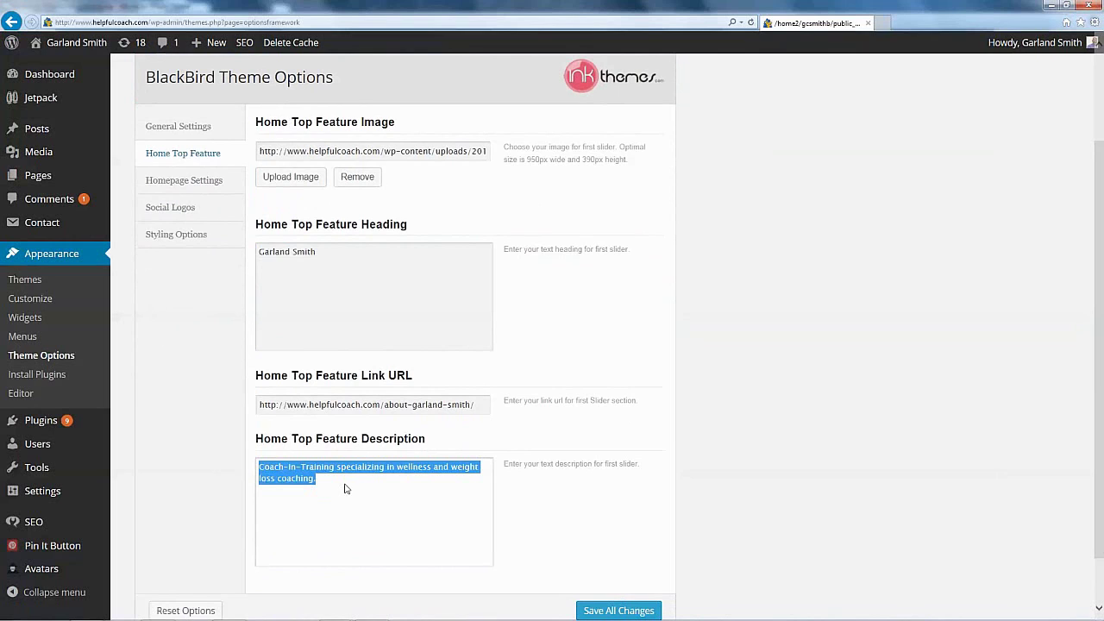
{"action": "left_click", "coordinate": [322, 252]}
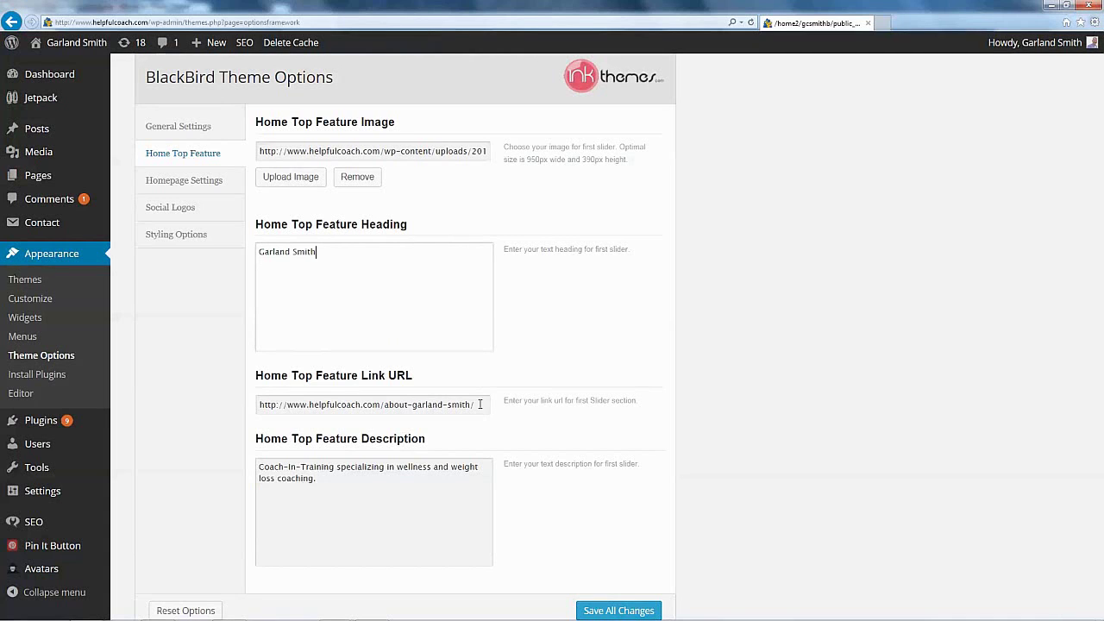
{"action": "scroll", "coordinate": [932, 361], "scroll_direction": "up", "scroll_amount": 2}
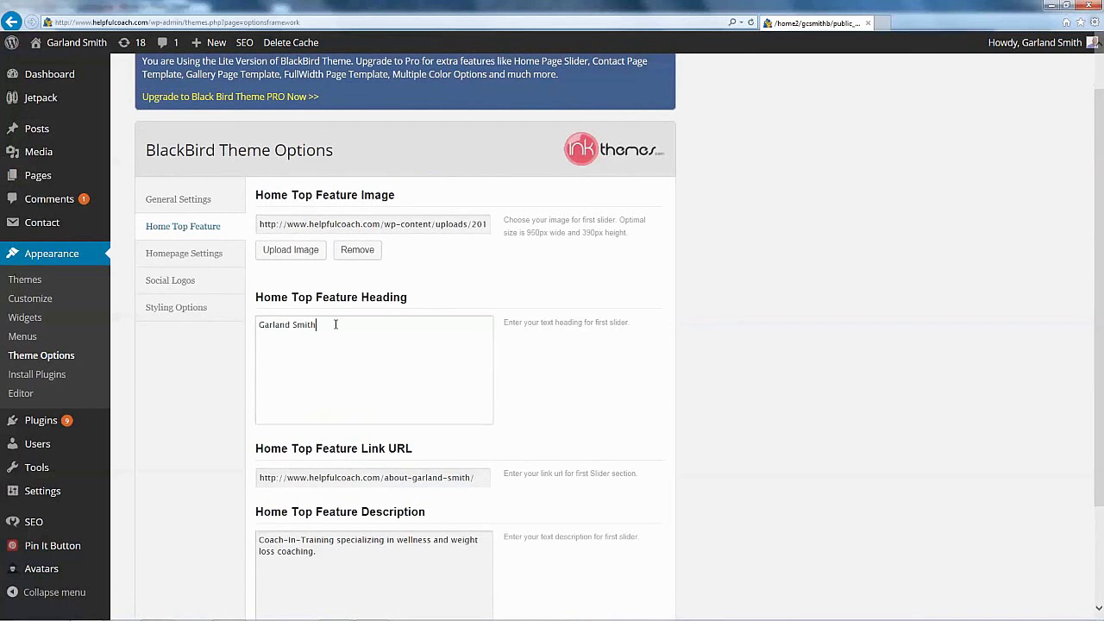
{"action": "left_click", "coordinate": [185, 253]}
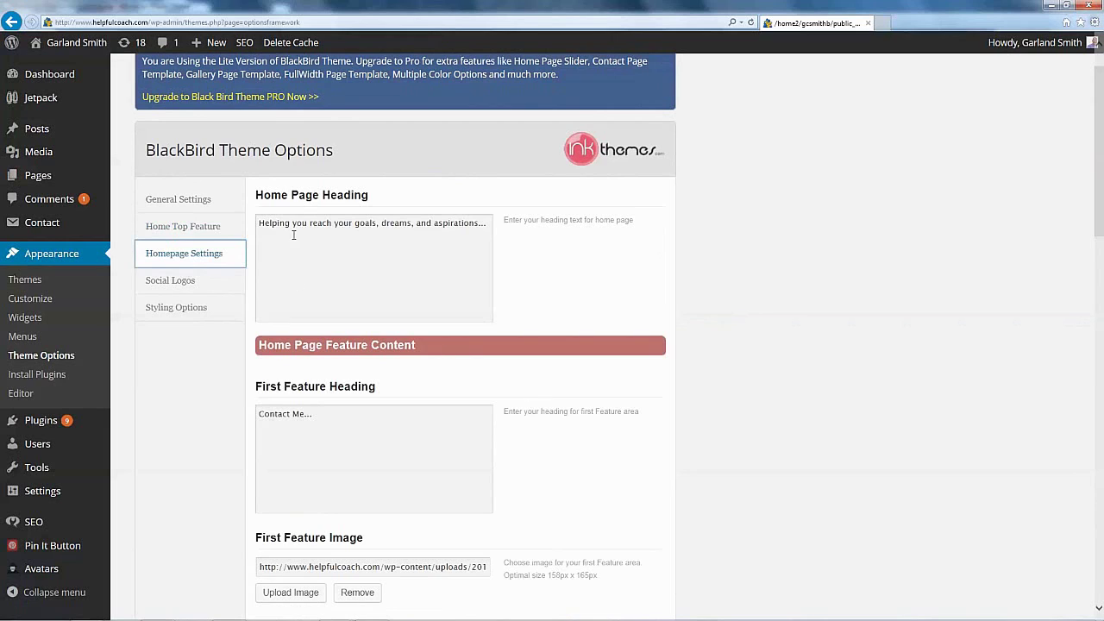
Step: Highlight the full Home Page Heading text
{"action": "left_click", "coordinate": [261, 222]}
{"action": "left_click", "coordinate": [324, 195]}
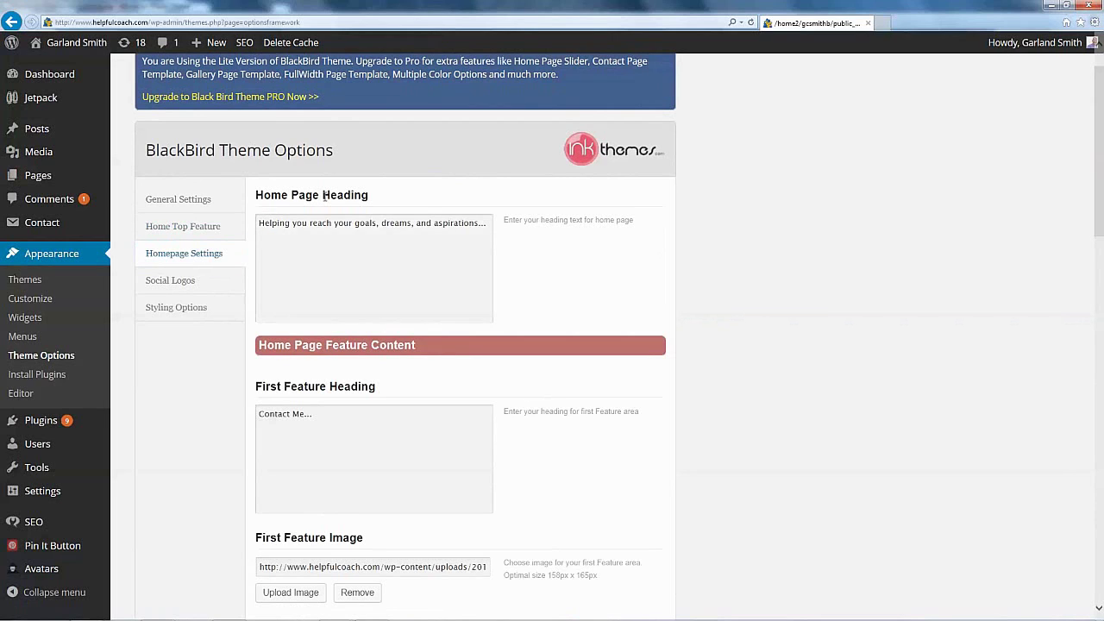
{"action": "left_click_drag", "start_coordinate": [261, 224], "coordinate": [477, 236]}
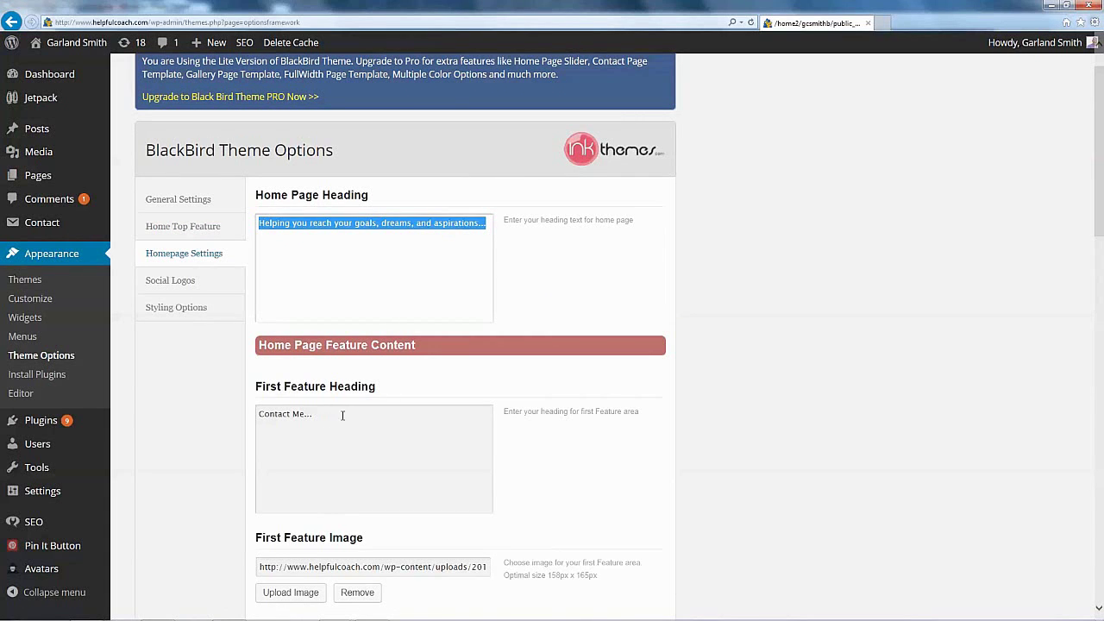
{"action": "scroll", "coordinate": [1079, 285], "scroll_direction": "down", "scroll_amount": 3}
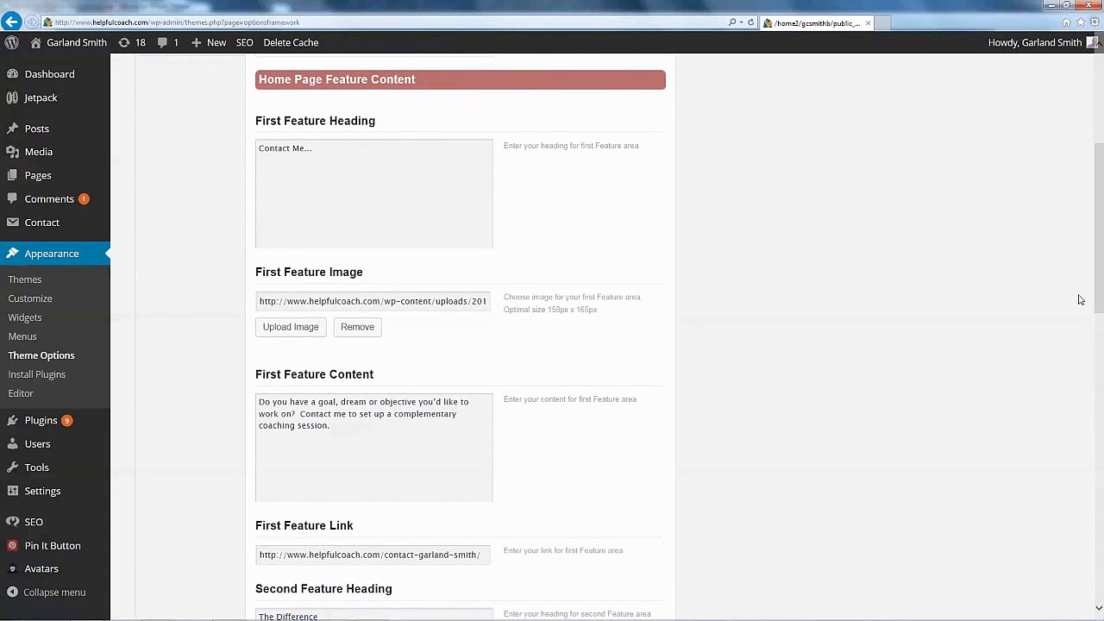
Step: Highlight the first feature's heading, image URL, content and link URL, then the Second Feature Heading
{"action": "left_click", "coordinate": [317, 151]}
{"action": "left_click_drag", "start_coordinate": [317, 151], "coordinate": [233, 152]}
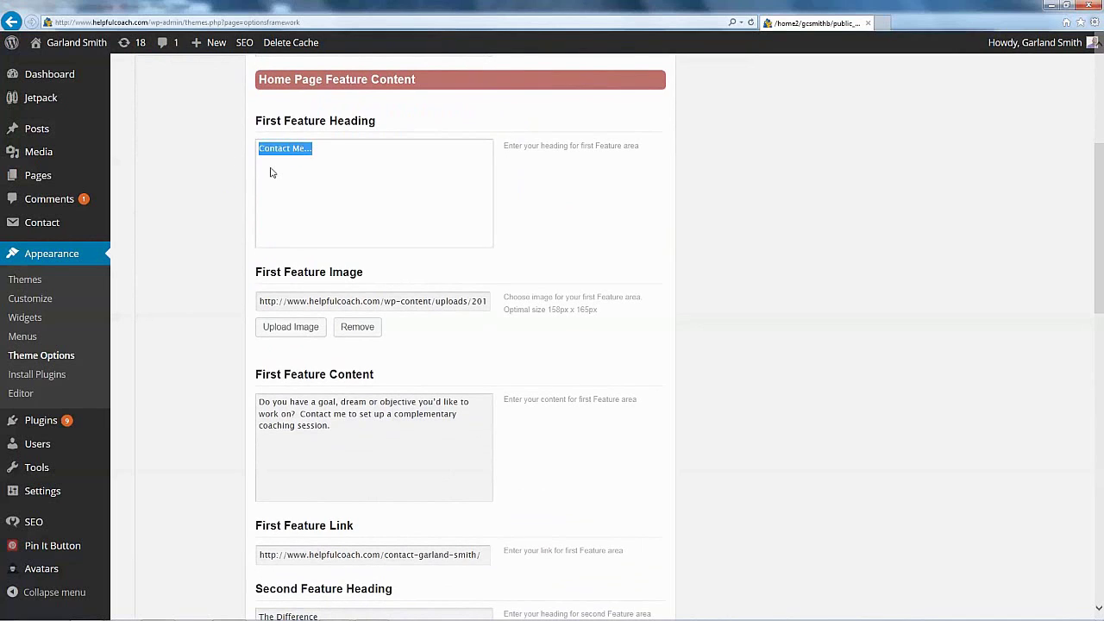
{"action": "left_click_drag", "start_coordinate": [262, 302], "coordinate": [491, 325]}
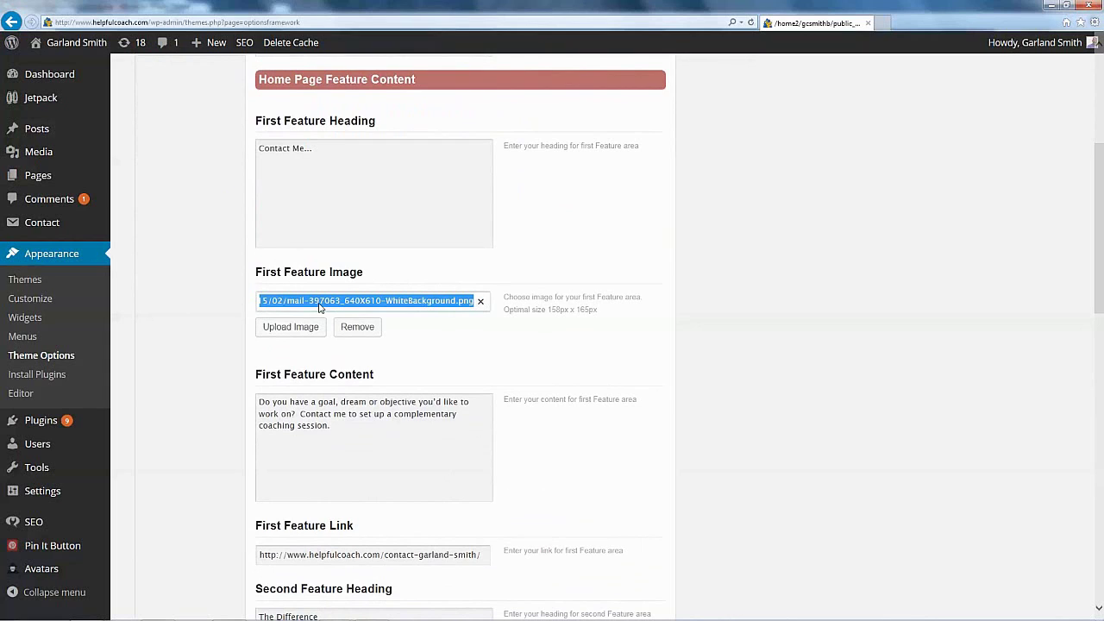
{"action": "left_click", "coordinate": [416, 345]}
{"action": "left_click_drag", "start_coordinate": [346, 426], "coordinate": [259, 401]}
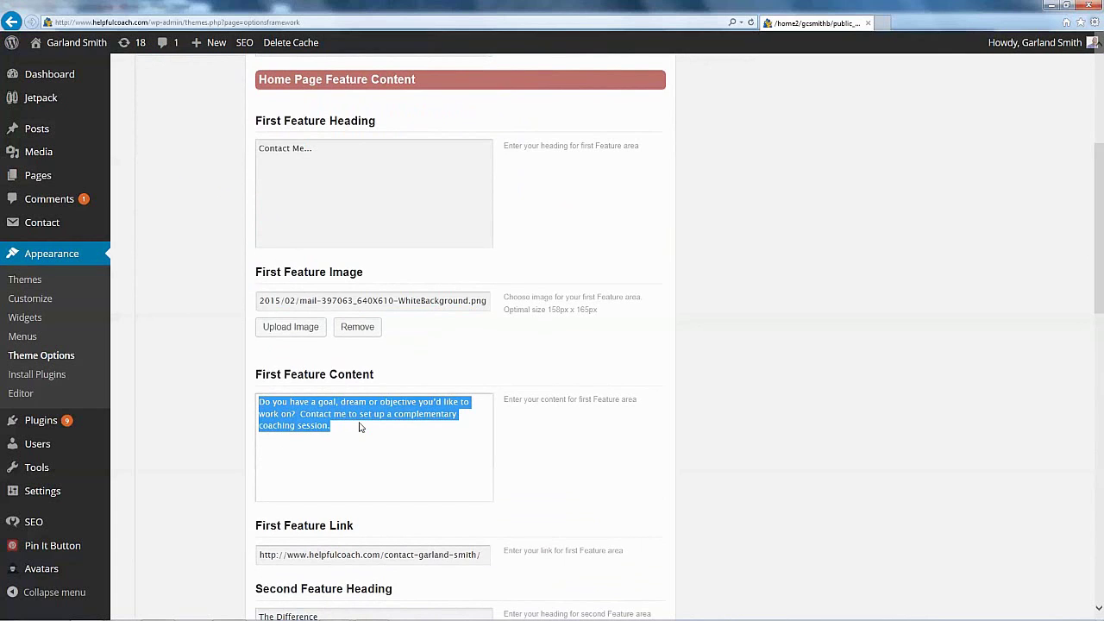
{"action": "scroll", "coordinate": [1103, 468], "scroll_direction": "down", "scroll_amount": 3}
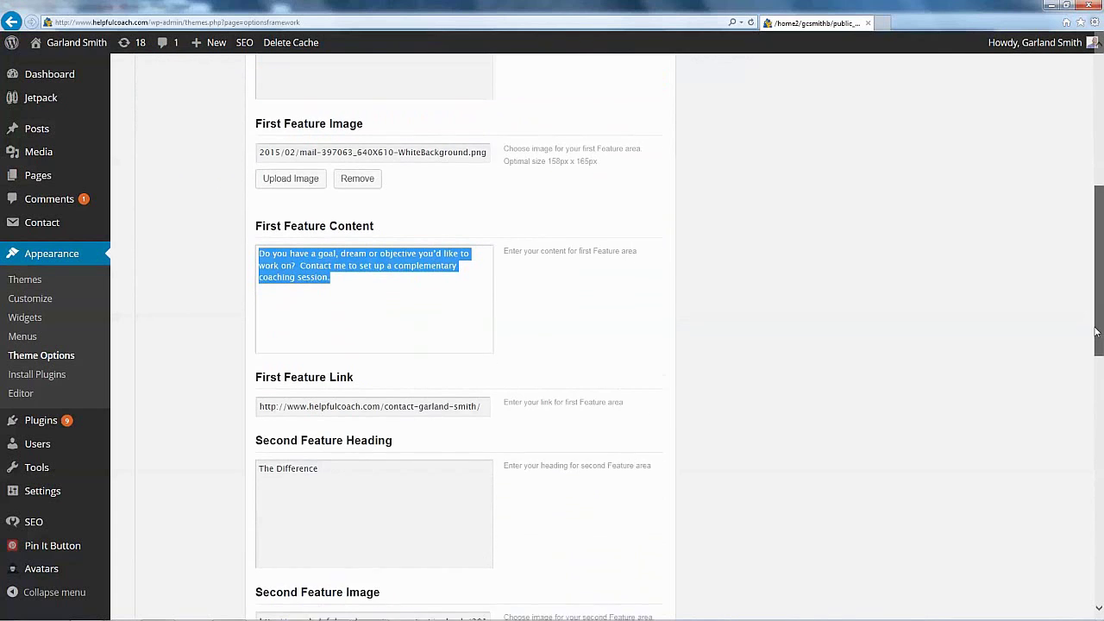
{"action": "left_click_drag", "start_coordinate": [263, 402], "coordinate": [635, 434]}
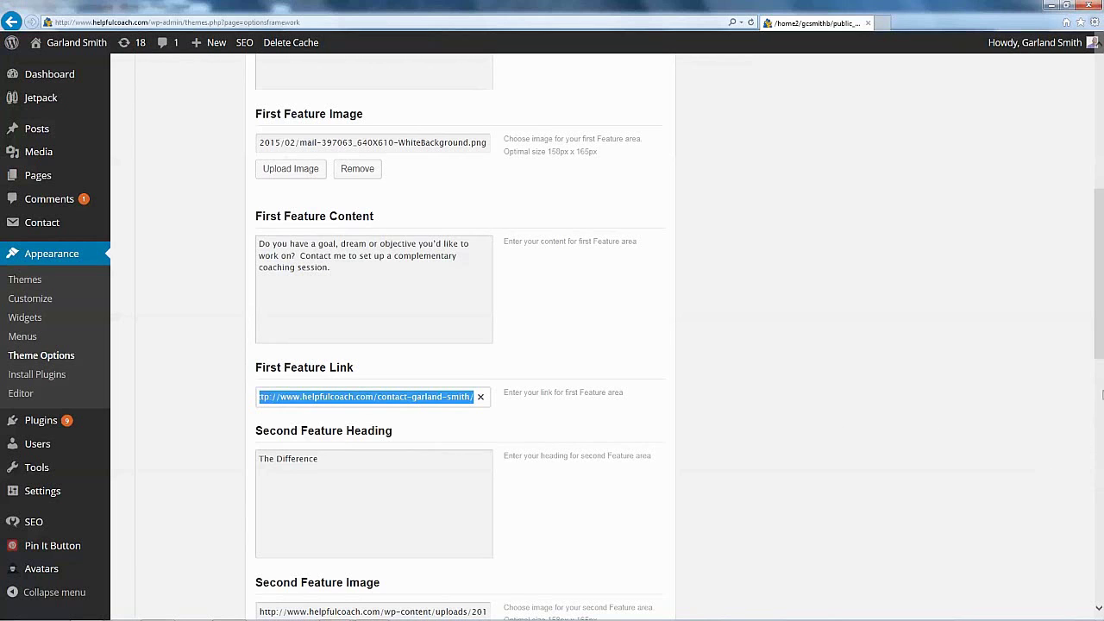
{"action": "mouse_move", "coordinate": [1099, 327]}
{"action": "left_mouse_down"}
{"action": "mouse_move", "coordinate": [1091, 198]}
{"action": "mouse_move", "coordinate": [1087, 439]}
{"action": "mouse_move", "coordinate": [1056, 557]}
{"action": "left_mouse_up"}
{"action": "left_click", "coordinate": [324, 268]}
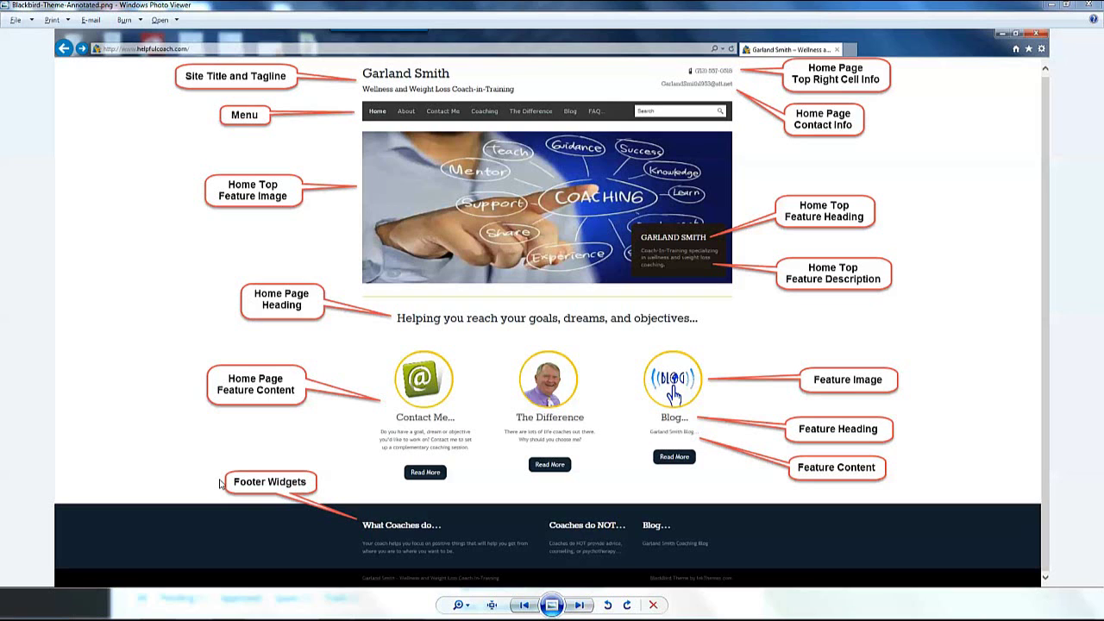
Step: Open Appearance > Widgets and expand First Footer Widget Area to reveal its What Coaches do... widget
{"action": "mouse_move", "coordinate": [369, 614]}
{"action": "left_click", "coordinate": [385, 567]}
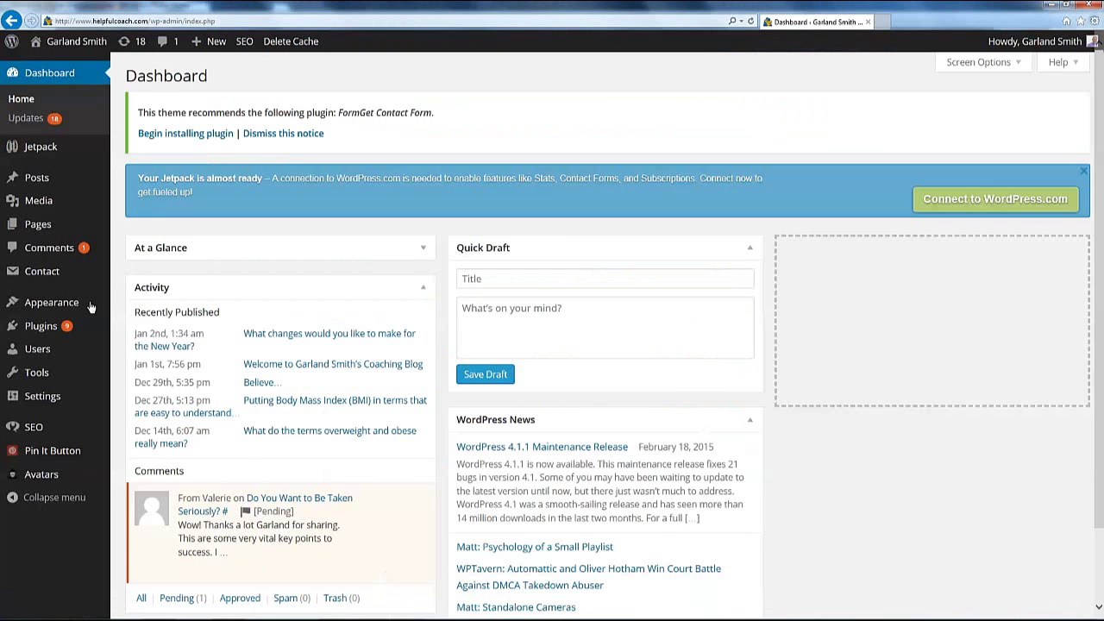
{"action": "mouse_move", "coordinate": [54, 312]}
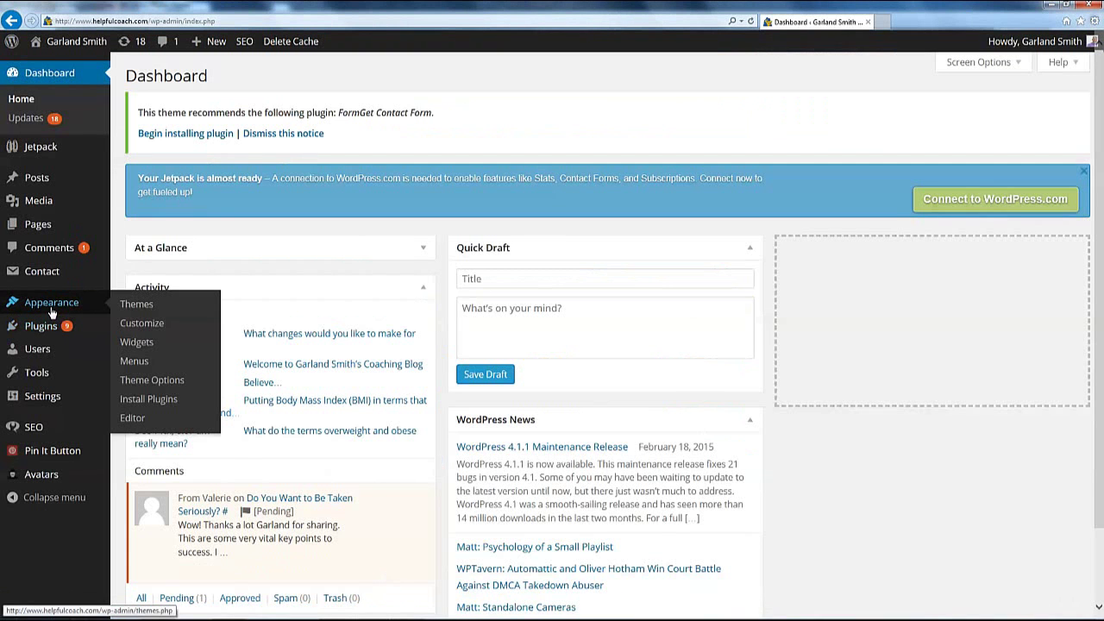
{"action": "left_click", "coordinate": [136, 343]}
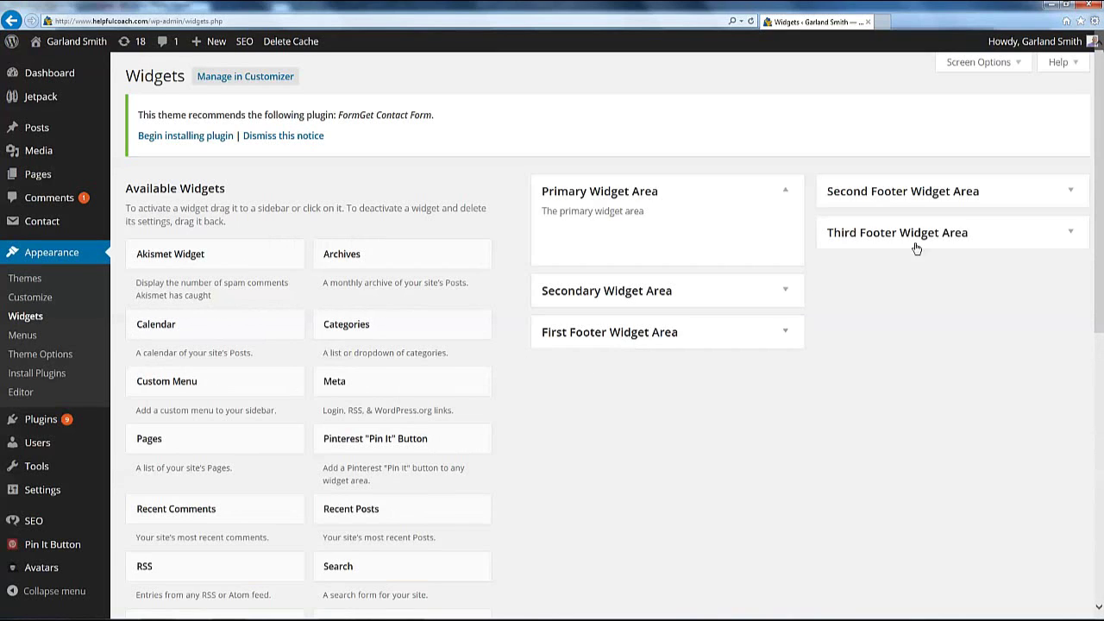
{"action": "left_click", "coordinate": [755, 328]}
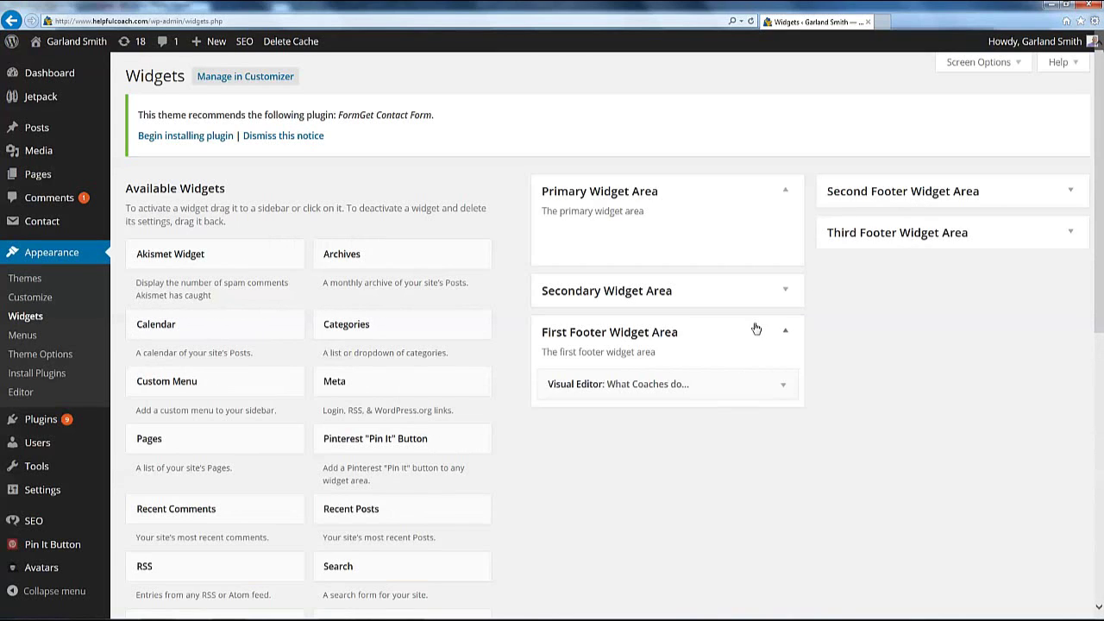